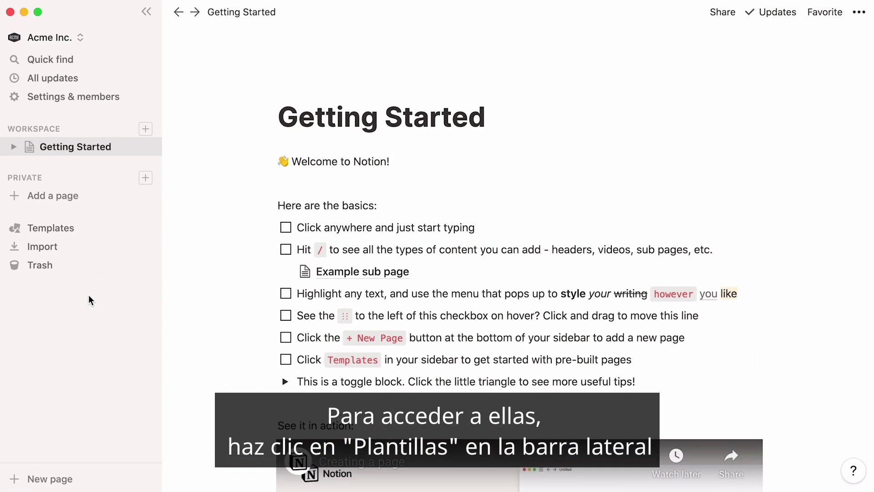
# Step: Preview the To-Do and Engineering Wiki templates under Engineering, then add Engineering Wiki to the workspace
pyautogui.click(154, 229)
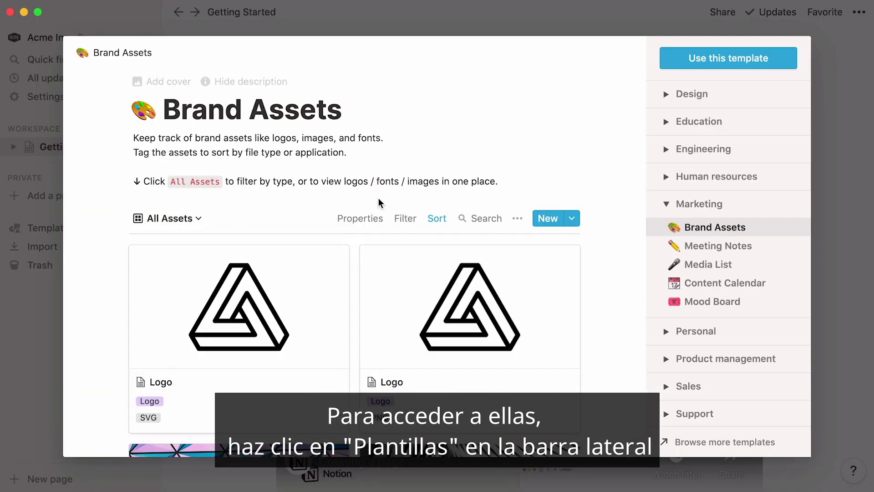
pyautogui.click(671, 159)
pyautogui.click(659, 172)
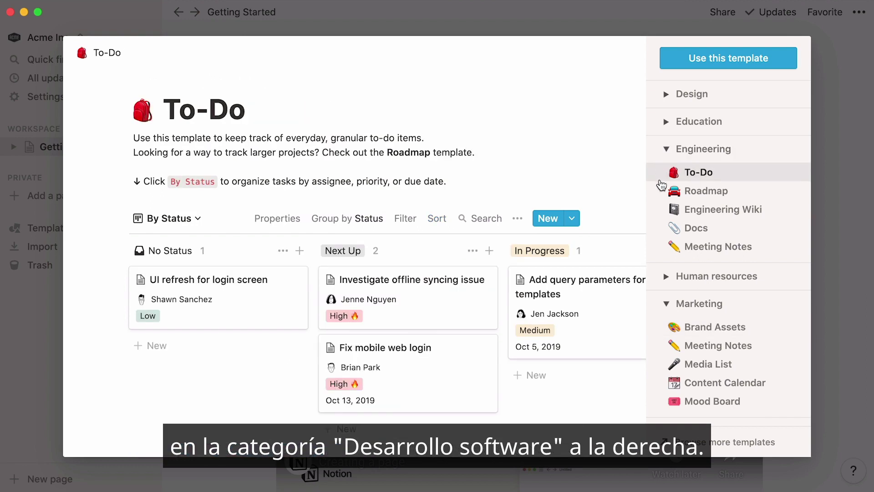
pyautogui.click(661, 209)
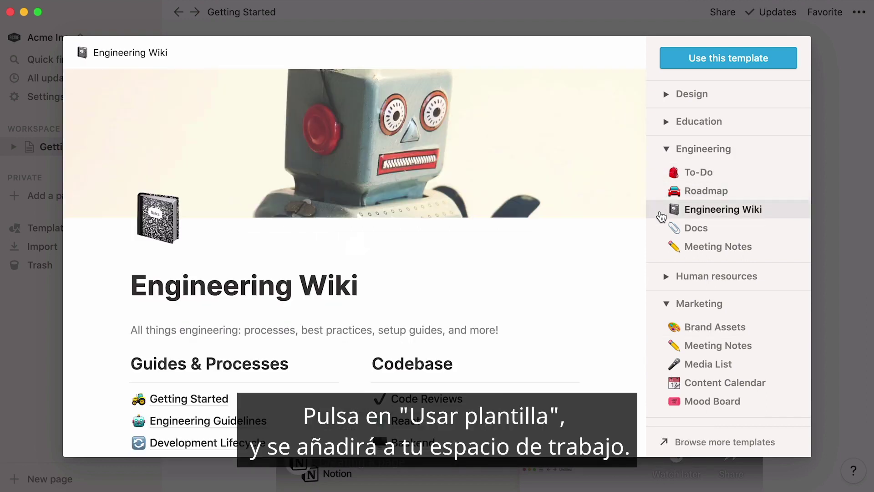
pyautogui.click(732, 65)
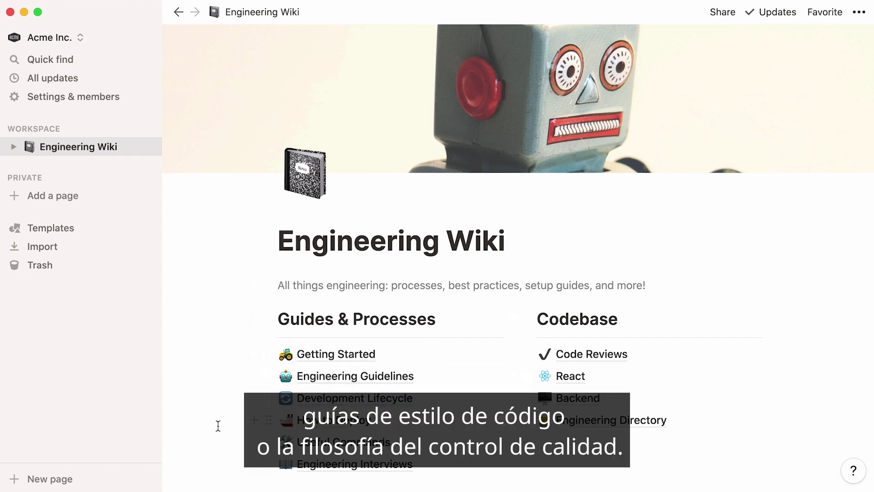
pyautogui.scroll(-5, 219, 423)
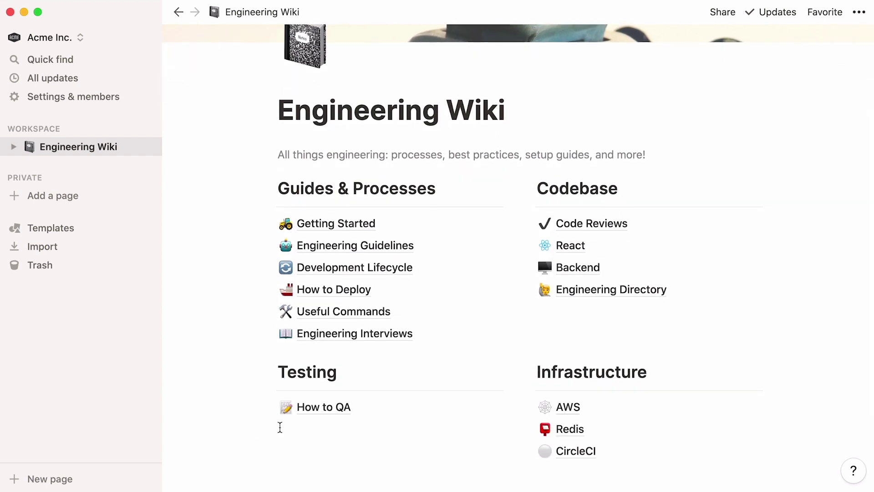
pyautogui.click(364, 407)
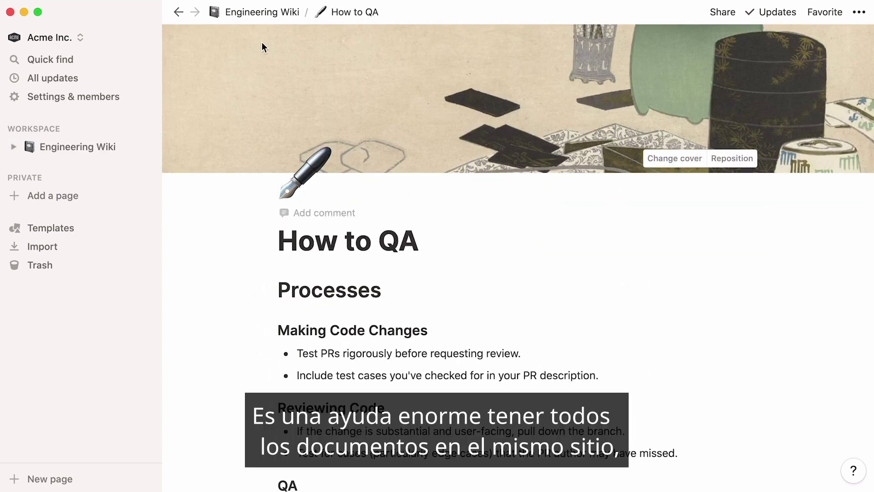
pyautogui.click(278, 14)
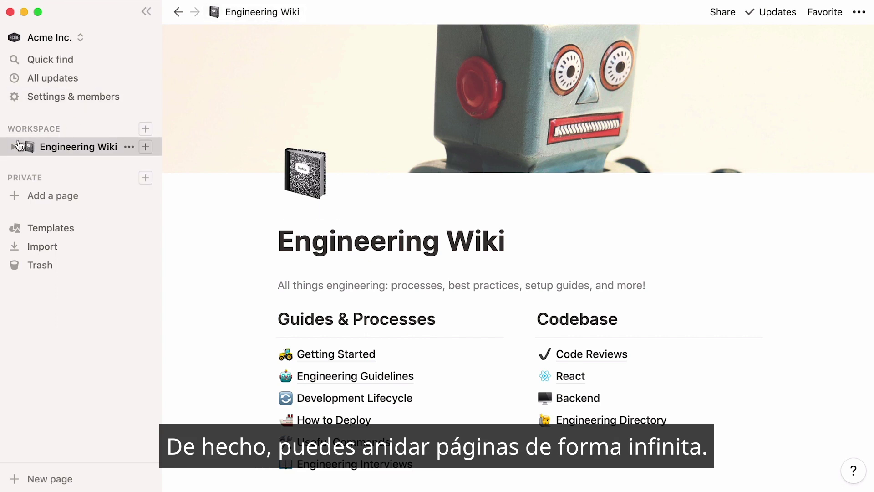
# Step: Expand the Engineering Wiki, Getting Started, The Basics and Code Blocks page trees in the sidebar
pyautogui.click(18, 146)
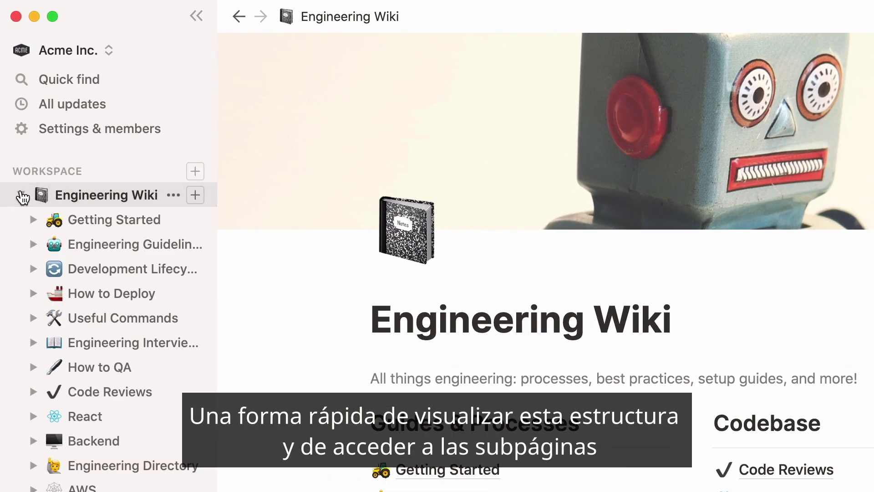
pyautogui.click(33, 220)
pyautogui.click(46, 244)
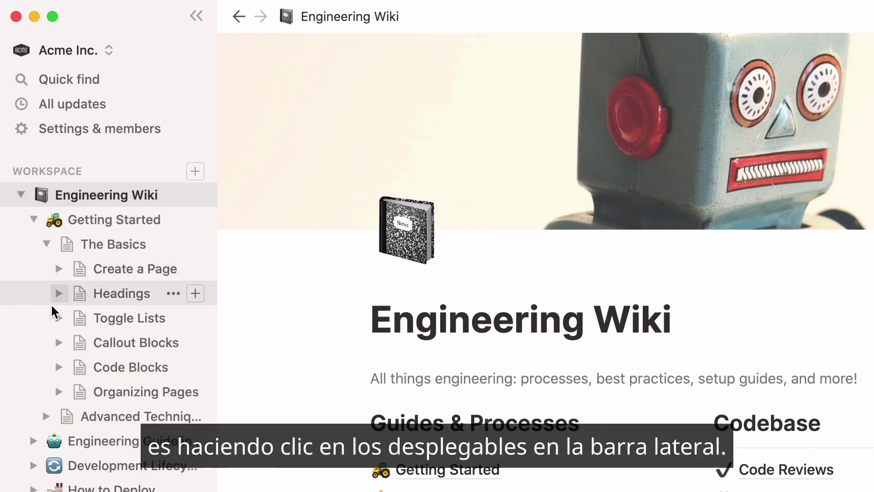
pyautogui.click(59, 367)
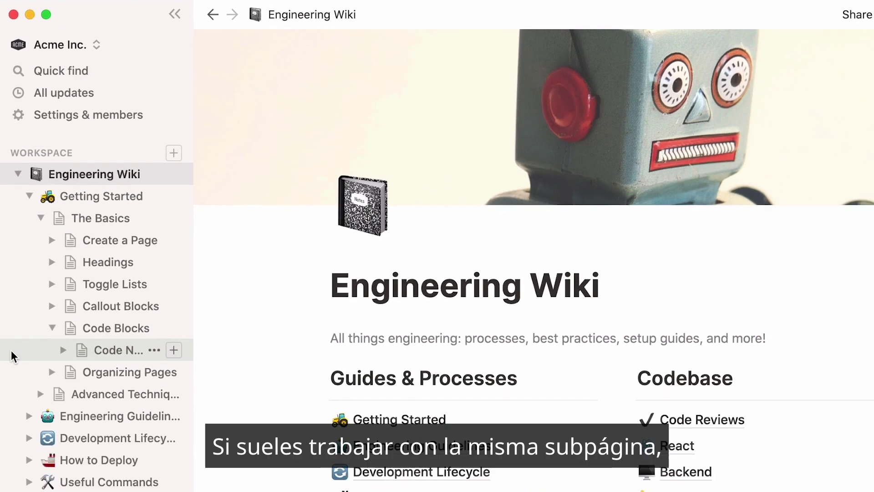
pyautogui.scroll(-5, 13, 400)
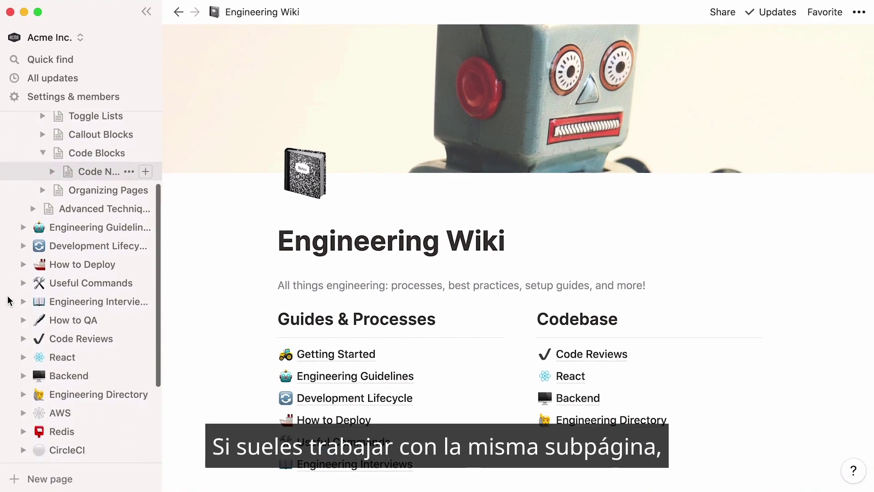
# Step: Favorite then unfavorite the Backend page, and return to Engineering Wiki
pyautogui.click(101, 375)
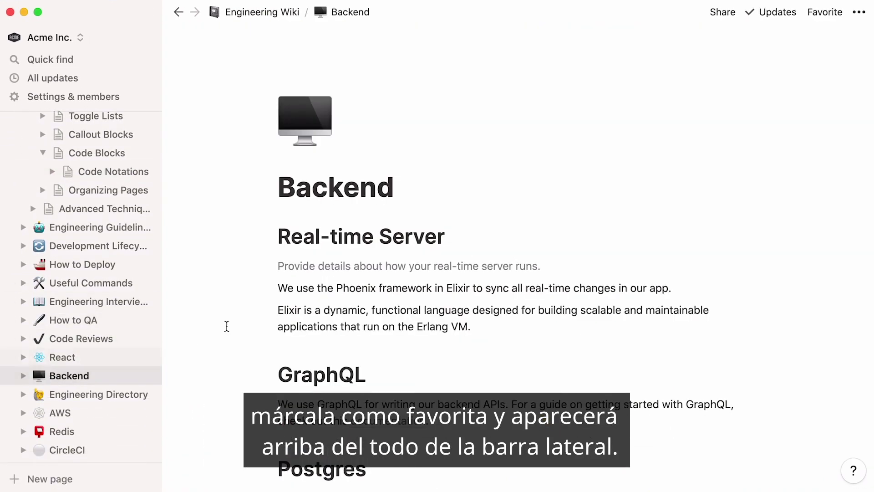
pyautogui.click(825, 11)
pyautogui.scroll(5, 24, 166)
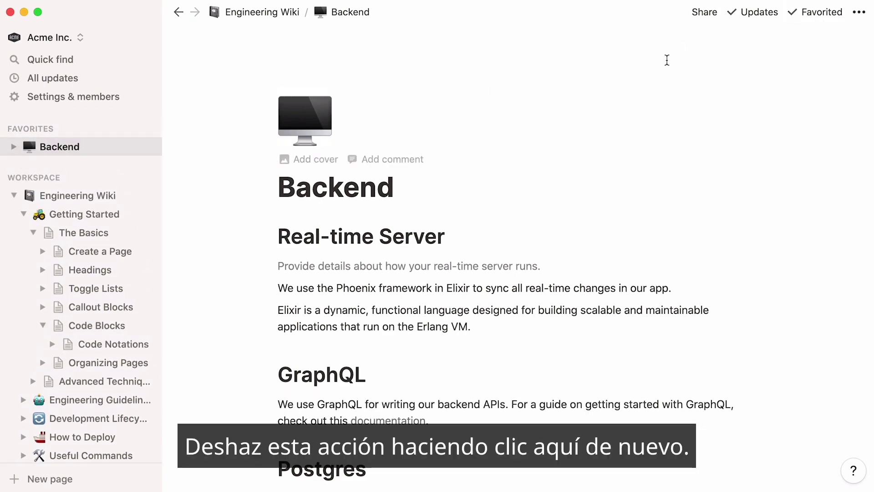
pyautogui.click(813, 18)
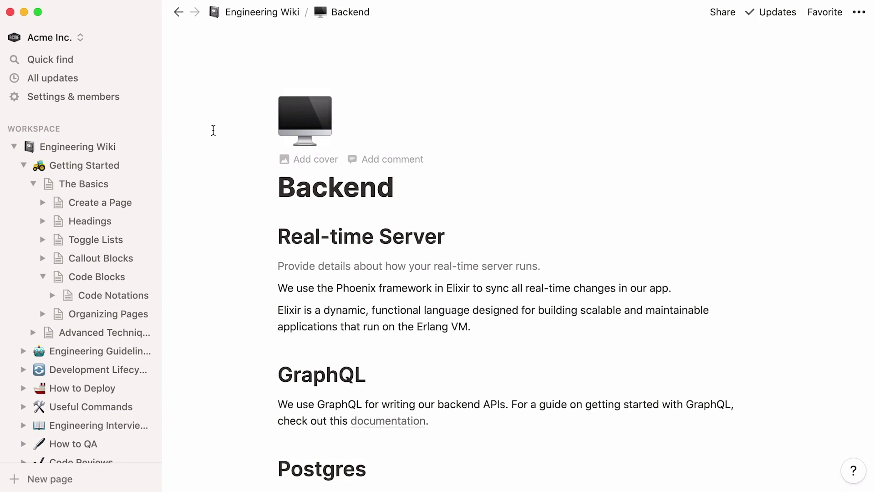
pyautogui.click(75, 146)
# Step: Collapse the sidebar tree and insert a new subpage below Useful Commands with /page
pyautogui.click(13, 146)
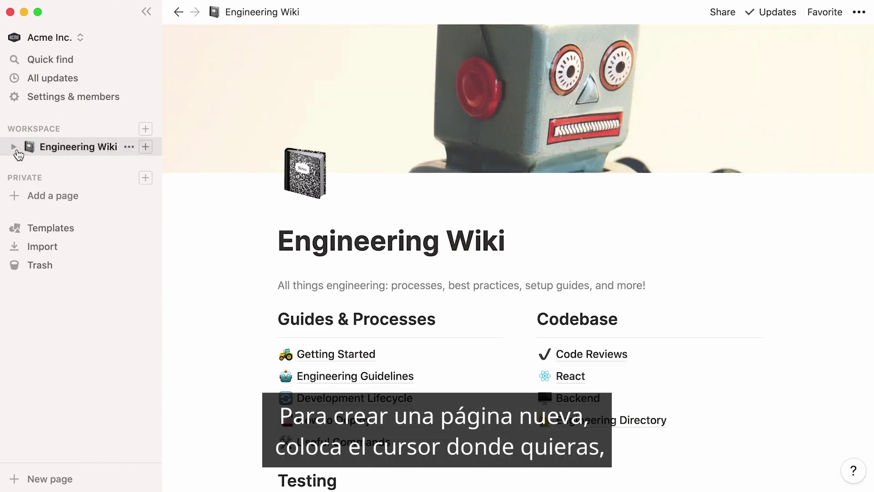
pyautogui.scroll(-1, 543, 339)
pyautogui.click(281, 419)
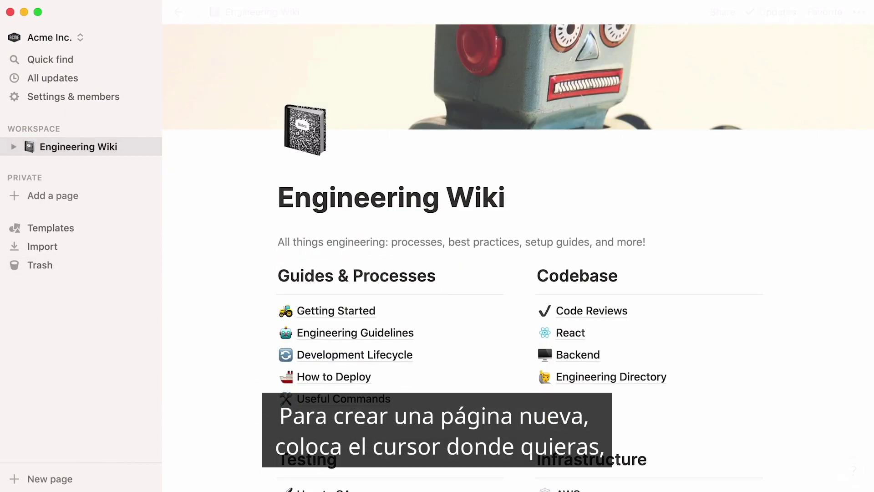
pyautogui.write('/')
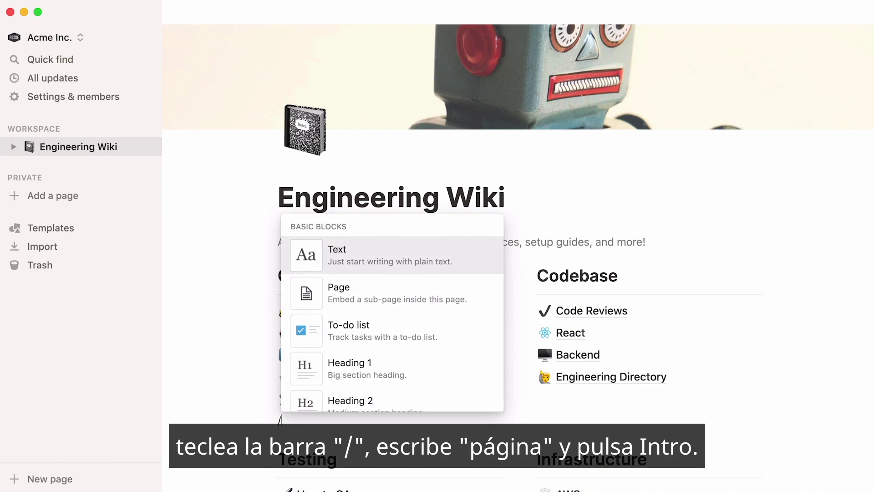
pyautogui.write('page')
pyautogui.press('Return')
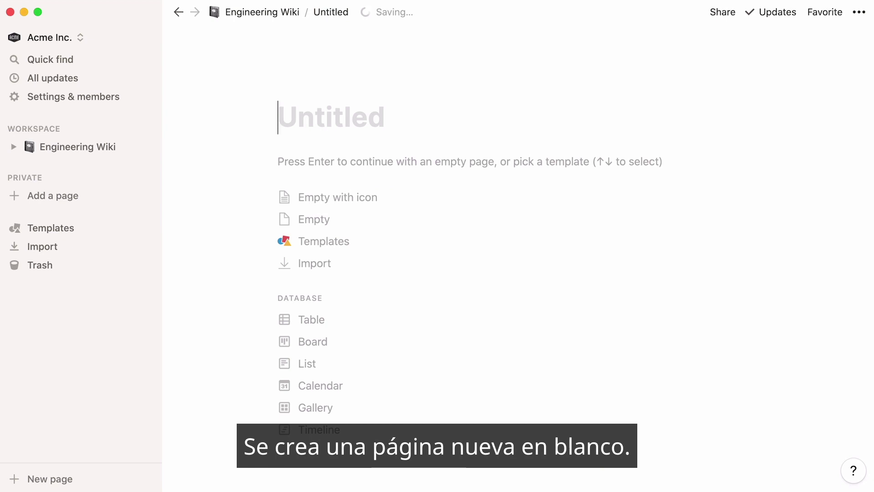
# Step: Title the subpage 'Engineering Interviews' with a book icon, then go back to Engineering Wiki
pyautogui.write('Engineering Interviews')
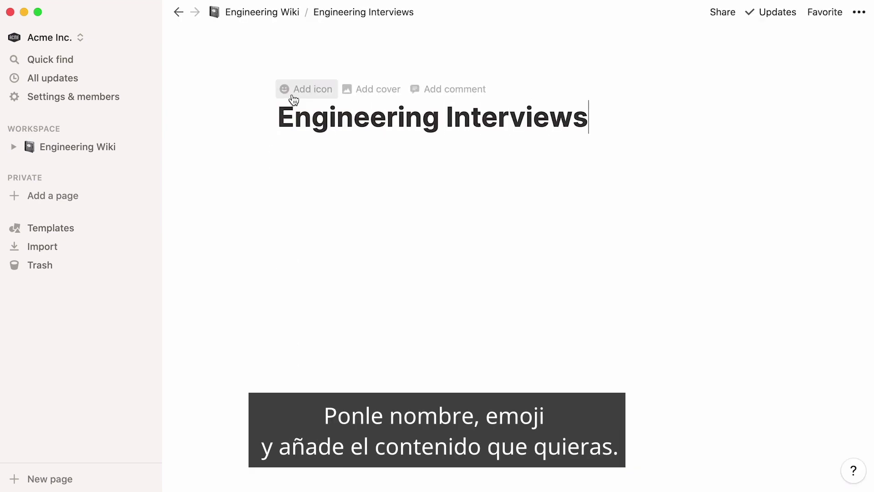
pyautogui.click(291, 89)
pyautogui.click(307, 232)
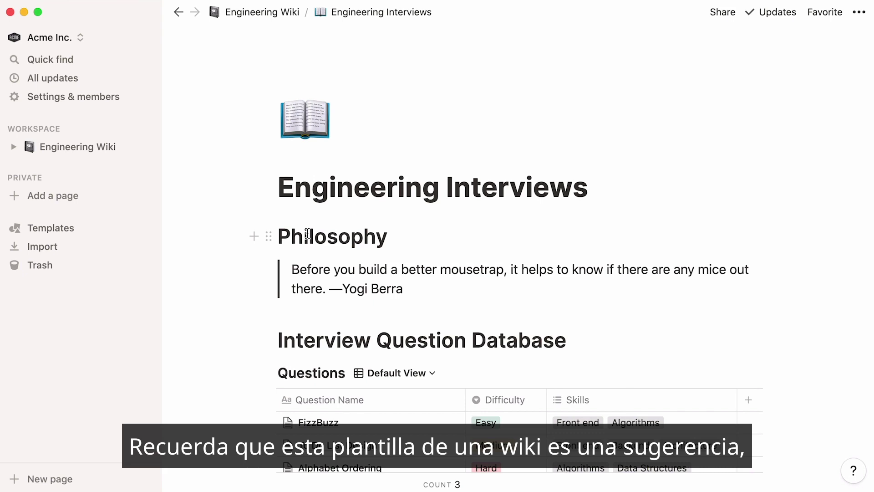
pyautogui.click(101, 150)
# Step: Create an empty top-level page with a crane icon titled 'Acme Engineering Wiki'
pyautogui.click(146, 12)
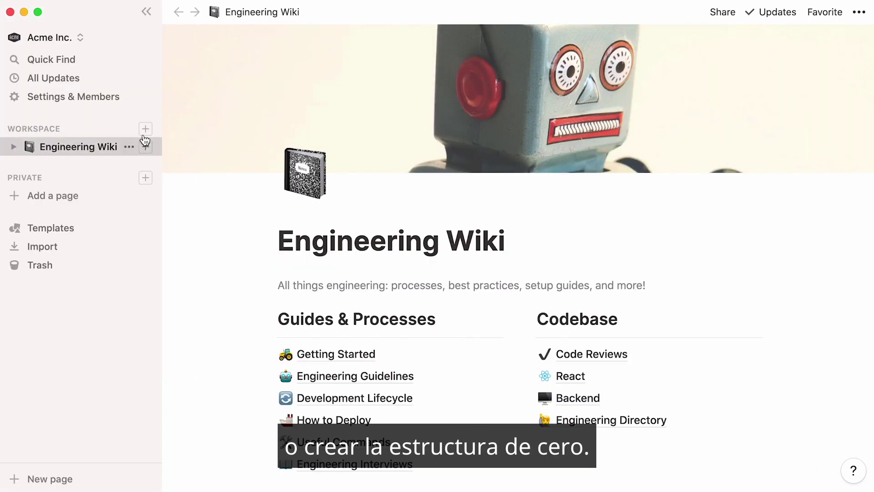
pyautogui.click(143, 127)
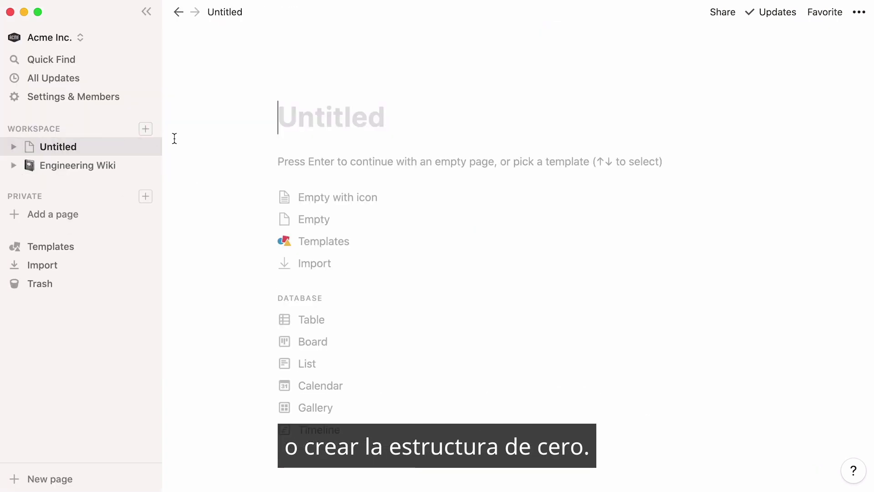
pyautogui.click(330, 200)
pyautogui.write('Acme Engineering Wiki')
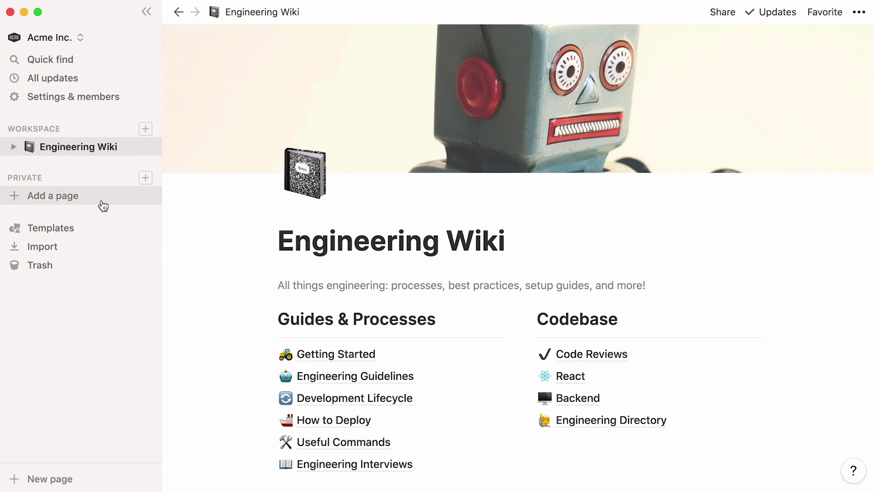
# Step: Create a To-Do board from the To-Do template and open the 'UI refresh for login screen' task
pyautogui.click(99, 227)
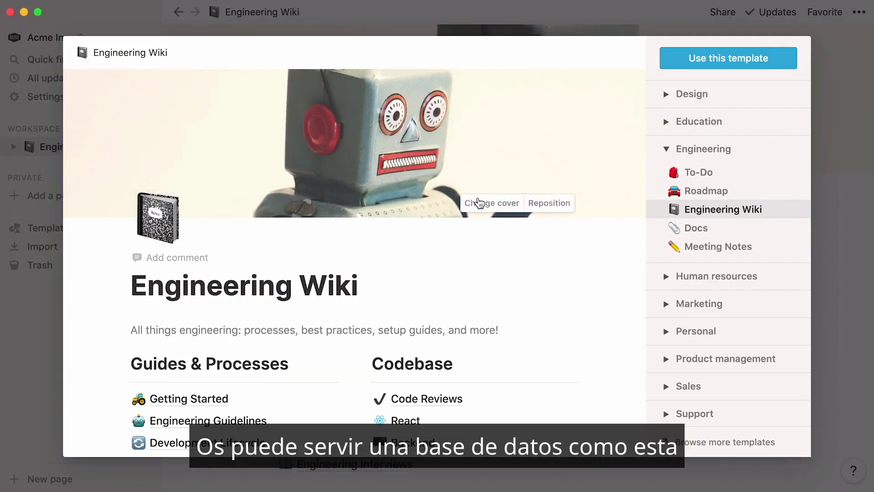
pyautogui.click(678, 175)
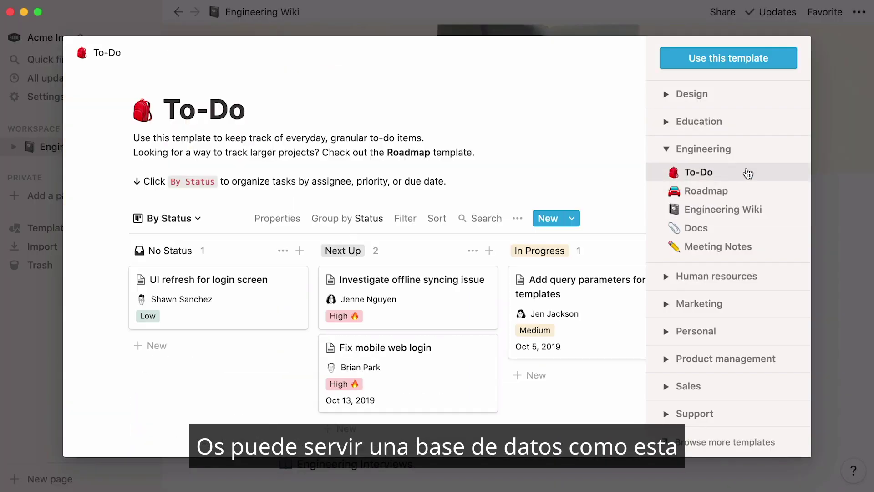
pyautogui.click(769, 69)
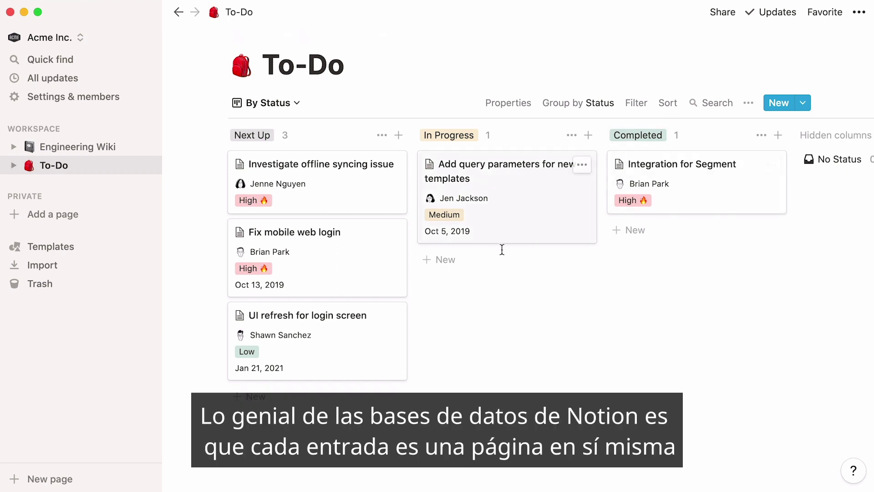
pyautogui.click(377, 330)
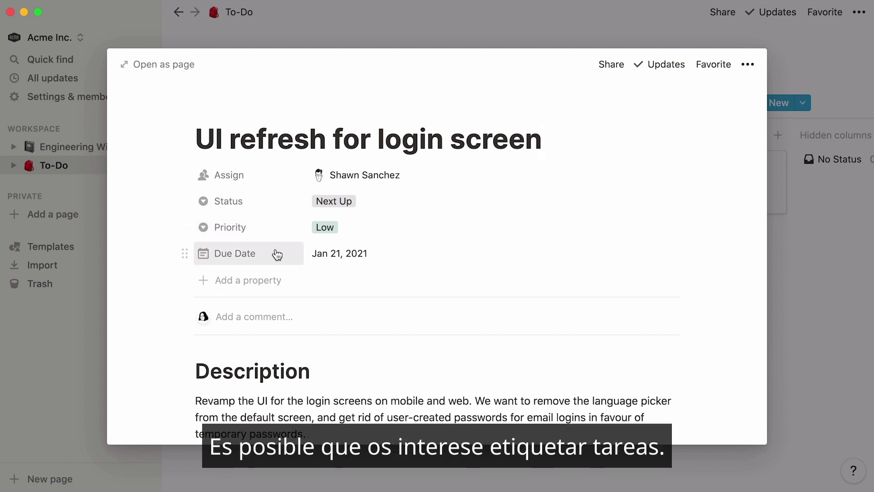
# Step: Add a new multi-select property named Tags to the task
pyautogui.click(260, 287)
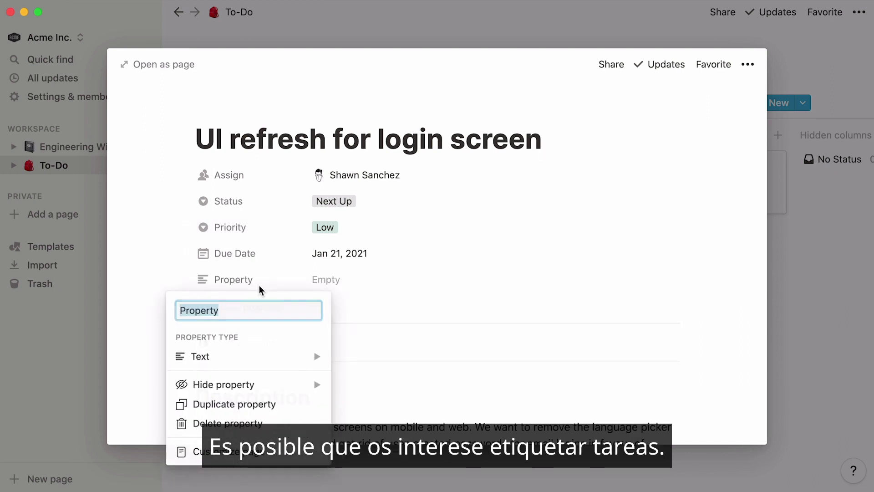
pyautogui.write('Tags')
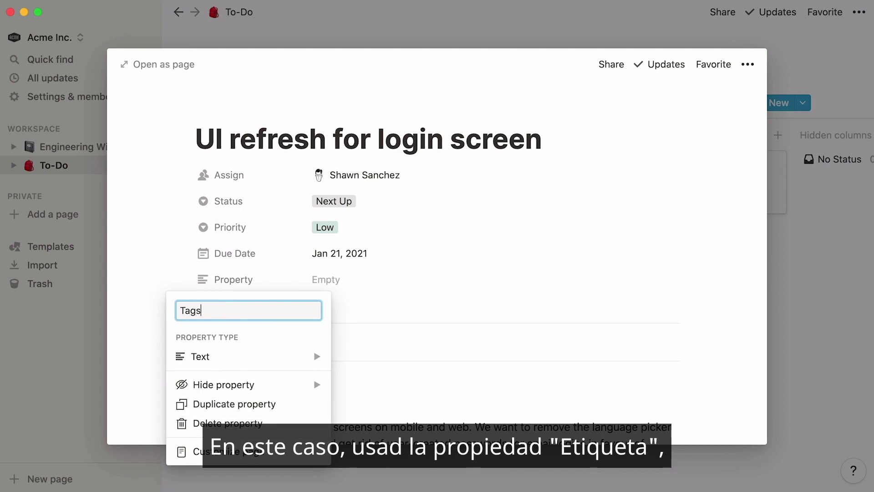
pyautogui.moveTo(273, 355)
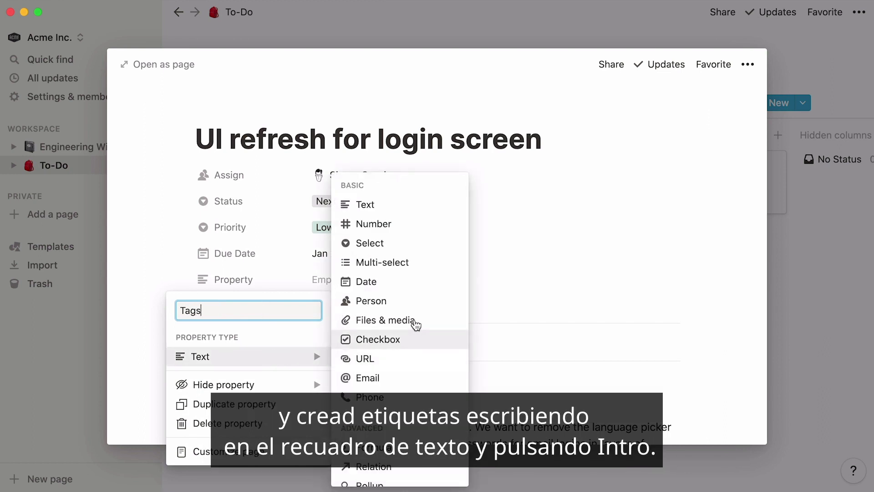
pyautogui.click(421, 264)
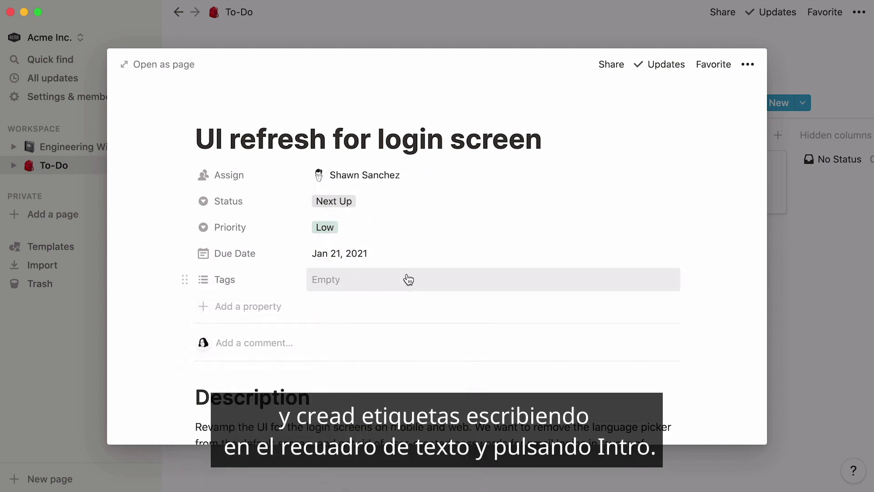
# Step: Create Epic, Bug and Task tag options, then remove Bug and Epic, leaving Task applied
pyautogui.click(408, 279)
pyautogui.write('Epic')
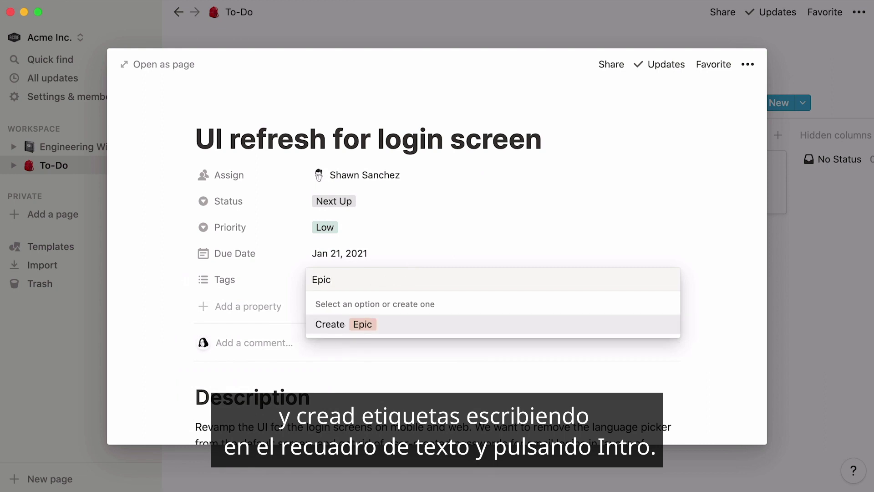
pyautogui.press('Return')
pyautogui.write('Bug')
pyautogui.press('Return')
pyautogui.write('Task')
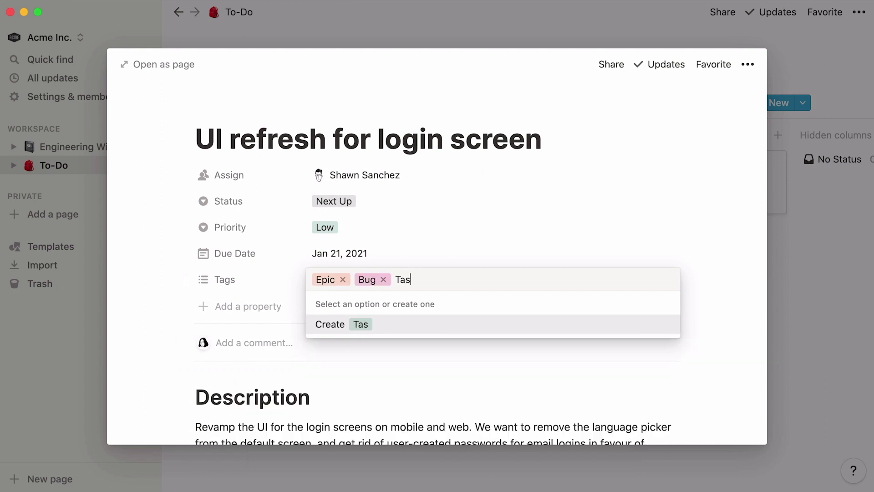
pyautogui.press('Return')
pyautogui.click(384, 279)
pyautogui.click(343, 279)
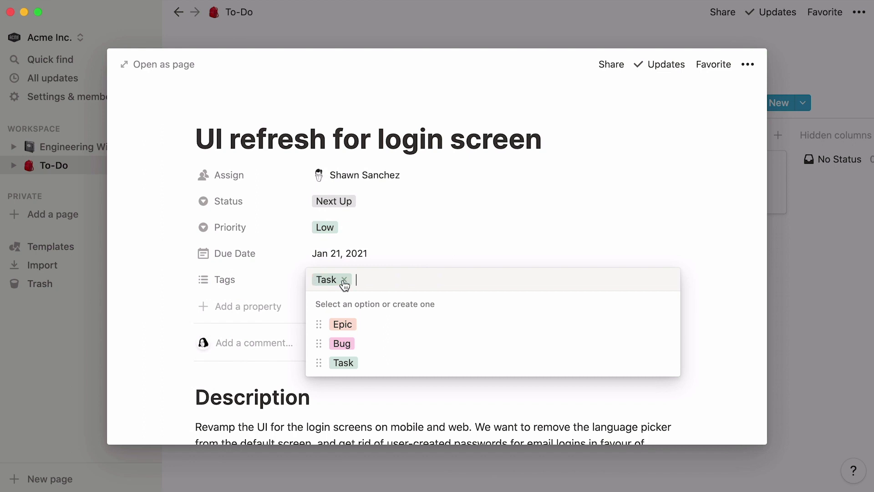
# Step: Add a 'Last edited by' property of the Last edited by type, then close the task to the board
pyautogui.click(271, 308)
pyautogui.click(272, 307)
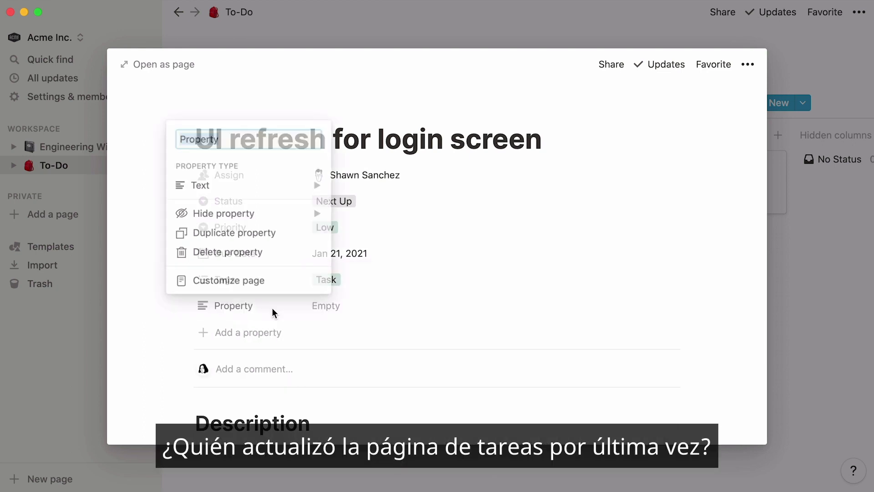
pyautogui.write('Last edited by')
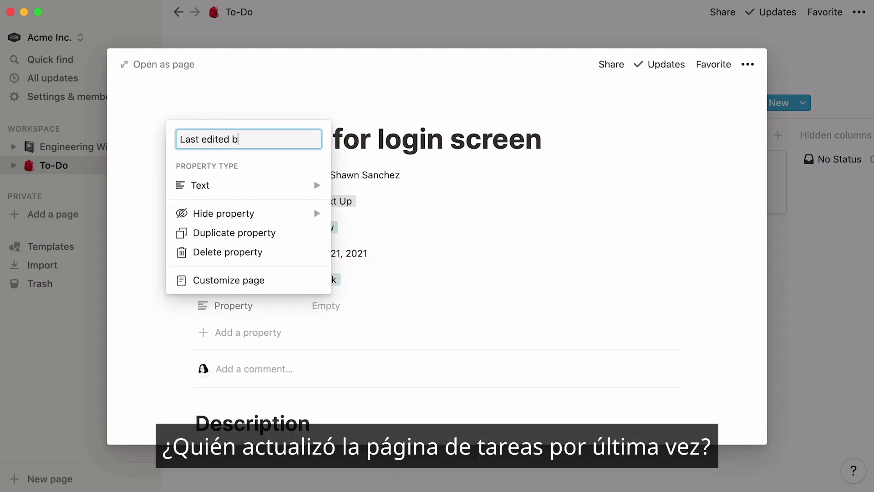
pyautogui.moveTo(289, 191)
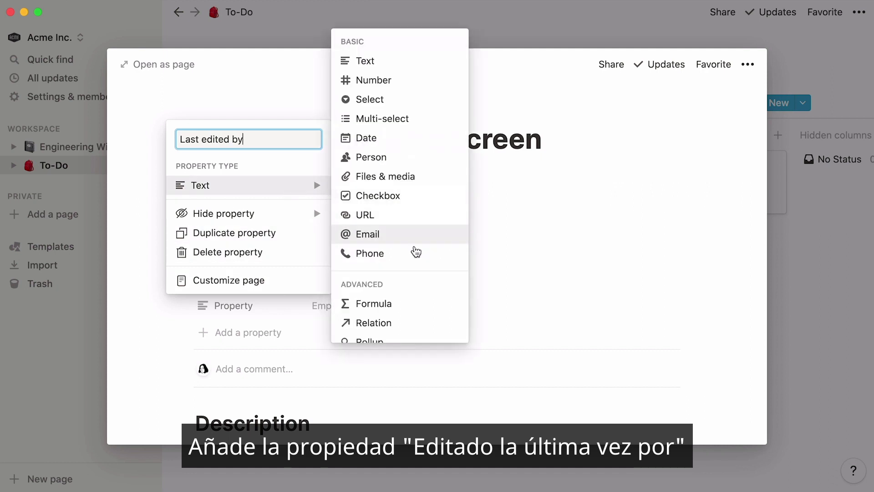
pyautogui.scroll(-4, 433, 279)
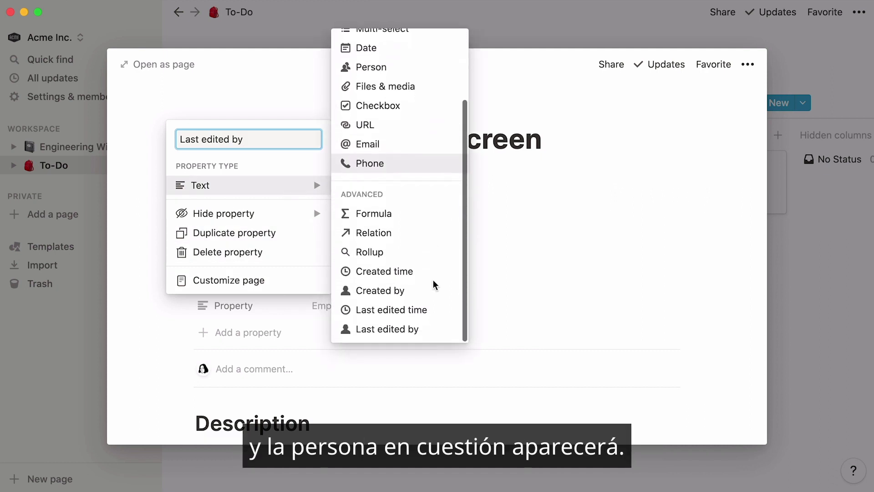
pyautogui.click(433, 328)
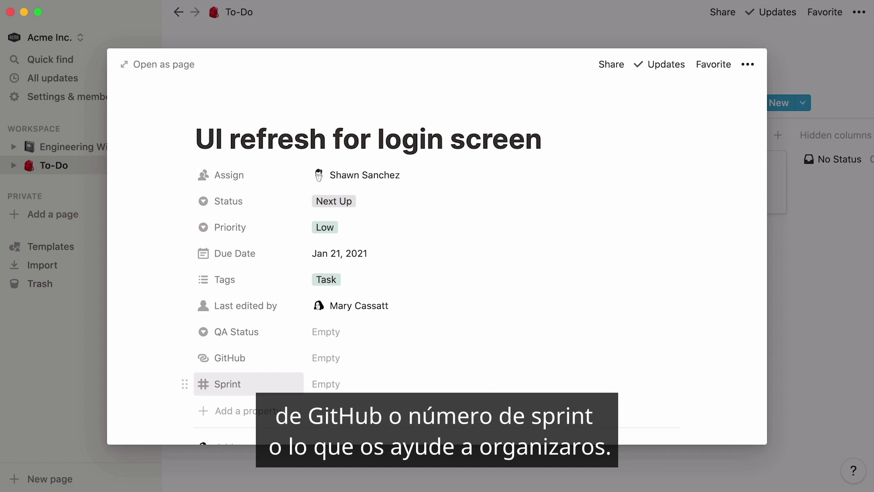
pyautogui.click(521, 36)
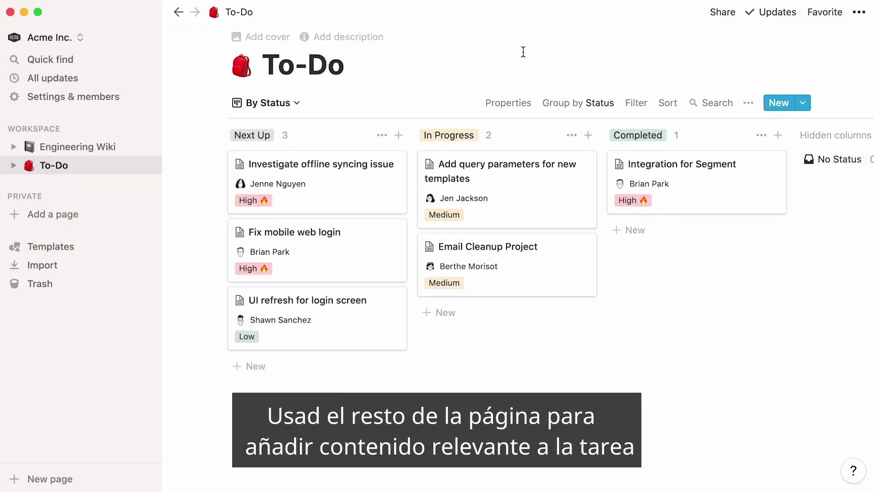
# Step: Open the Email Cleanup Project task and scroll through its code block, Whimsical, Figma and Loom embeds
pyautogui.click(527, 261)
pyautogui.scroll(-5, 527, 261)
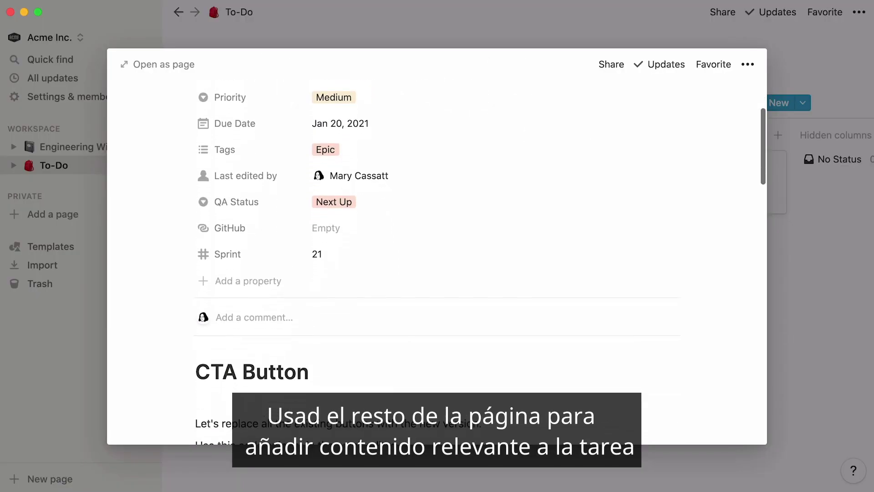
pyautogui.scroll(-2, 437, 262)
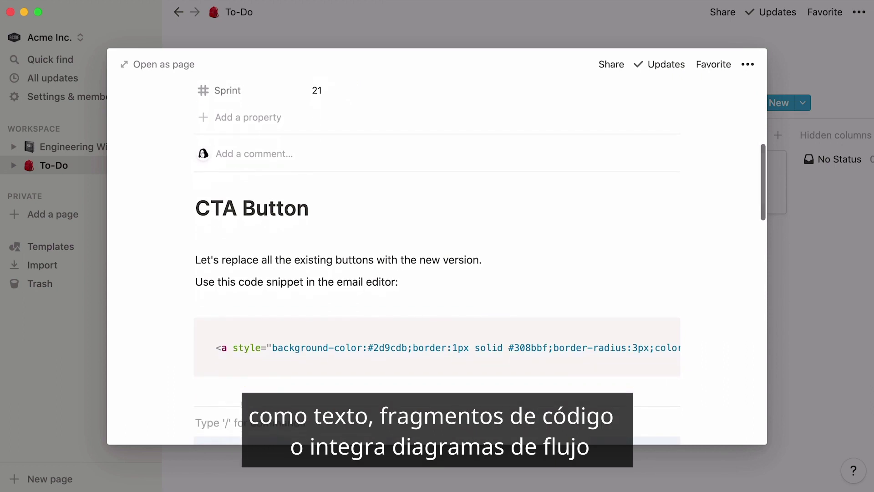
pyautogui.scroll(-10, 437, 262)
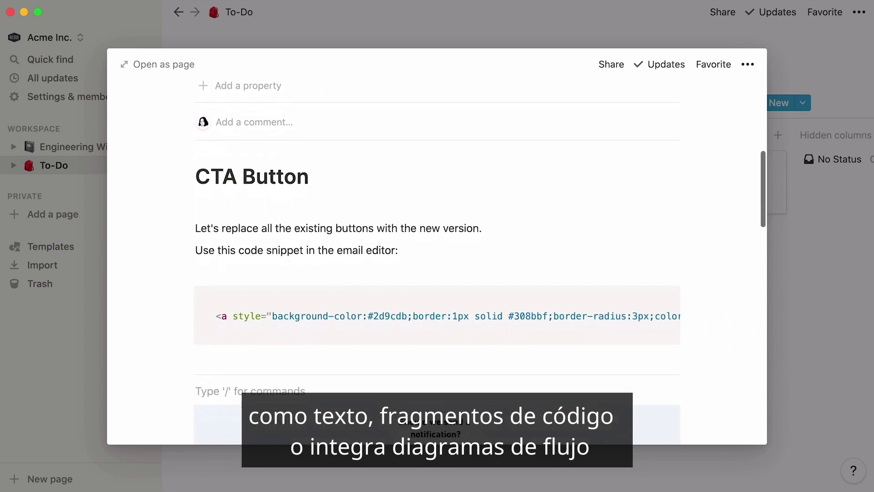
pyautogui.scroll(-10, 437, 262)
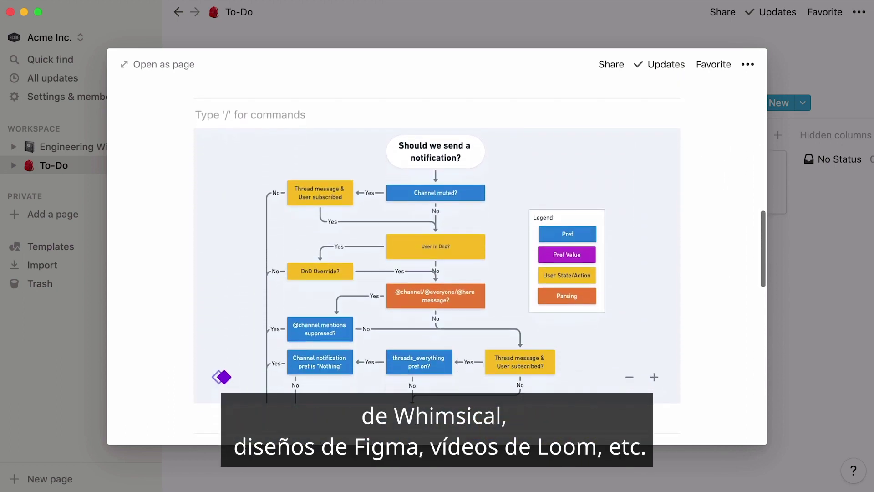
pyautogui.scroll(-10, 437, 262)
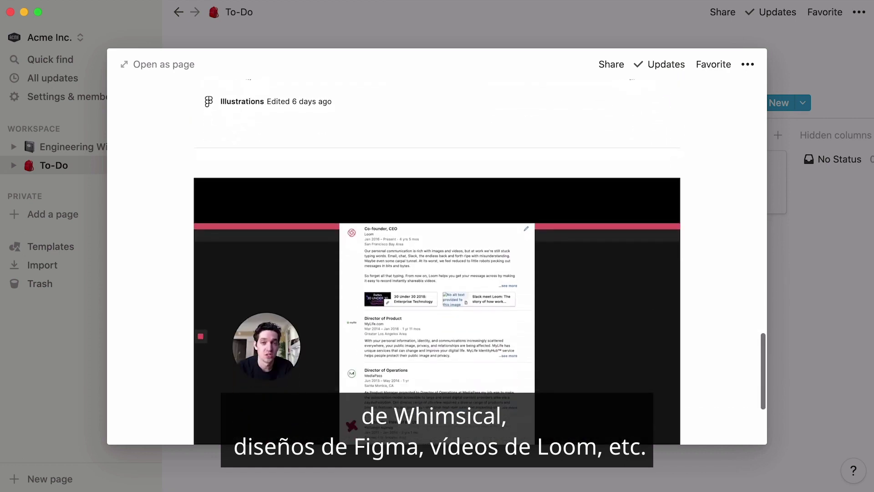
pyautogui.scroll(10, 437, 262)
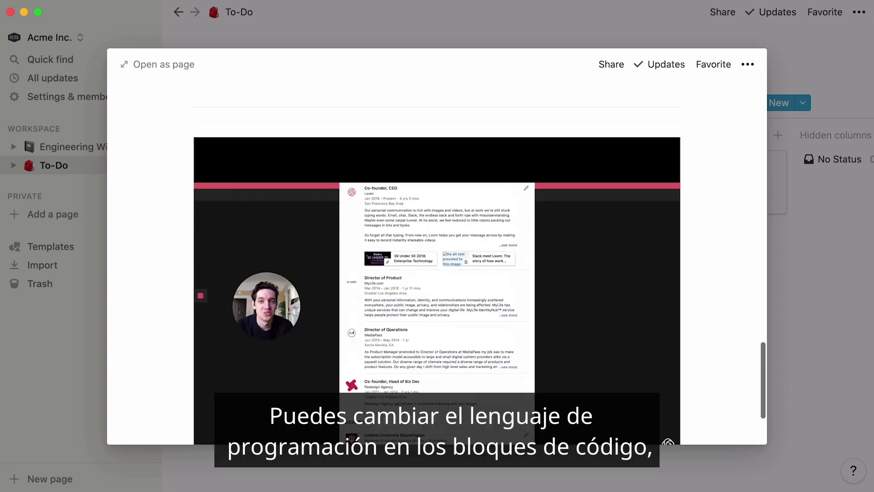
pyautogui.scroll(6, 437, 262)
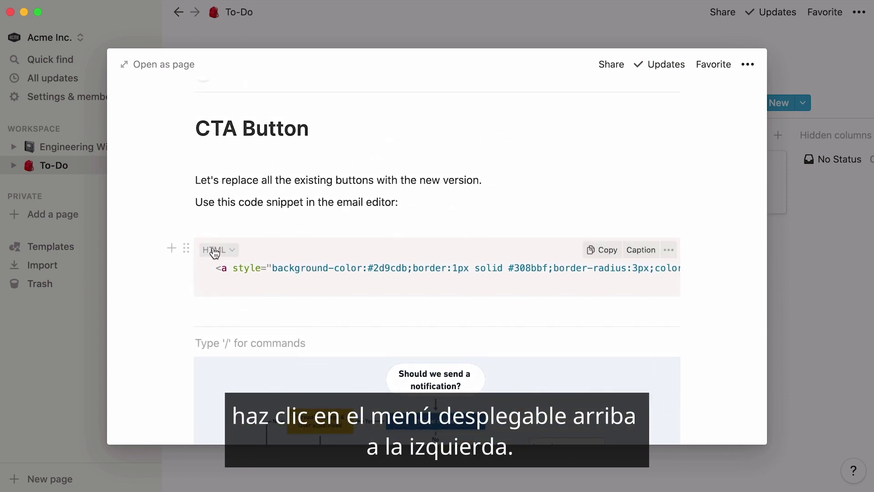
# Step: Keep the code block's language as HTML, copy the snippet, and toggle Wrap code on and off
pyautogui.click(215, 249)
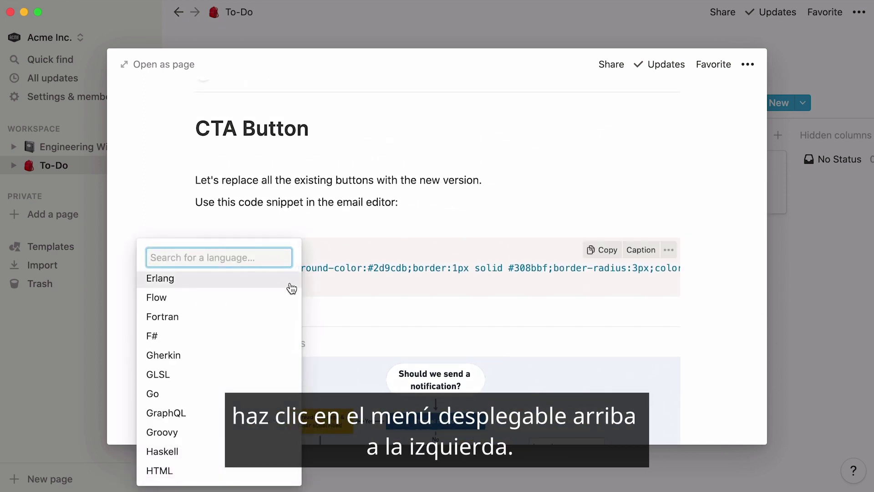
pyautogui.scroll(-7, 292, 288)
pyautogui.scroll(-6, 291, 289)
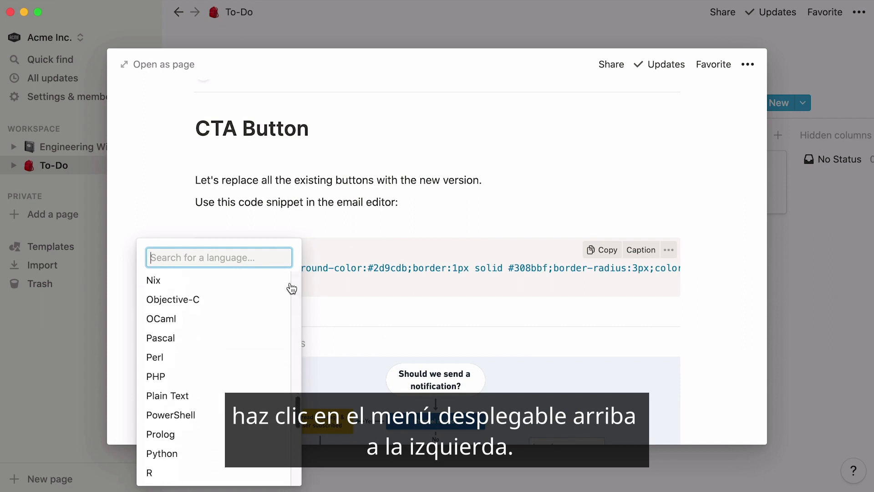
pyautogui.click(511, 230)
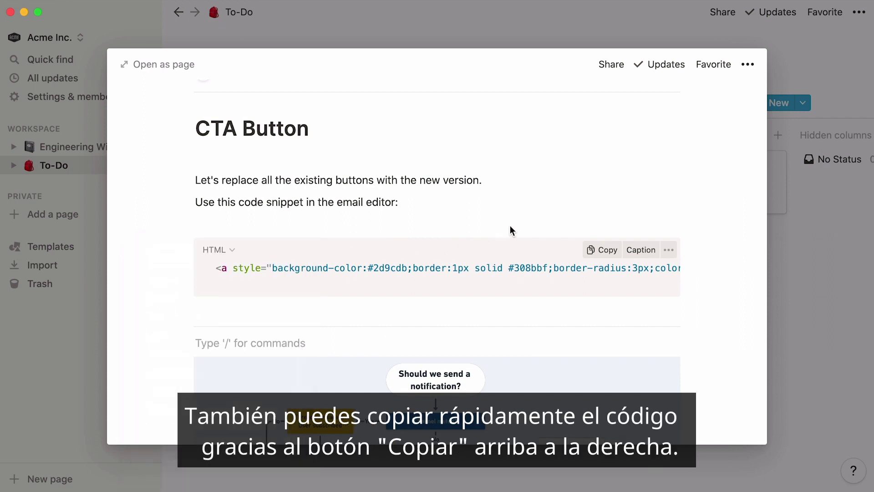
pyautogui.click(590, 258)
pyautogui.click(667, 251)
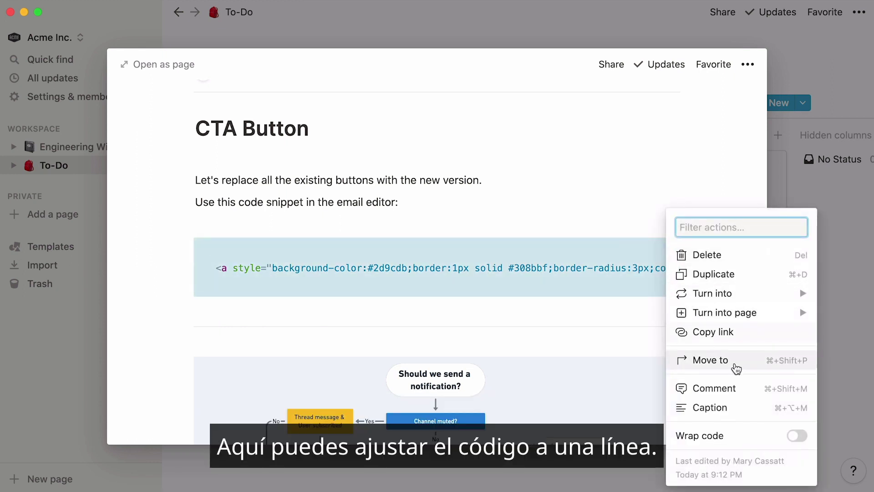
pyautogui.click(790, 437)
pyautogui.click(790, 437)
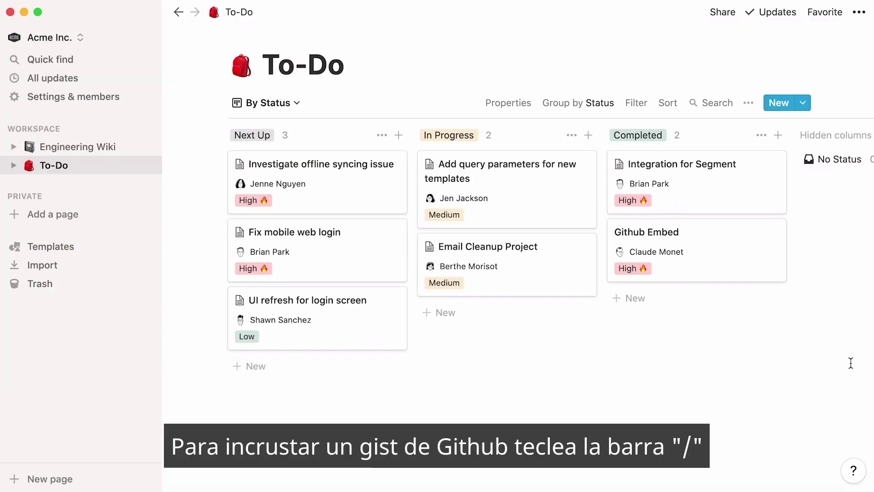
# Step: Open the Github Embed task as an empty page and embed the pasted React + Typescript gist
pyautogui.click(753, 258)
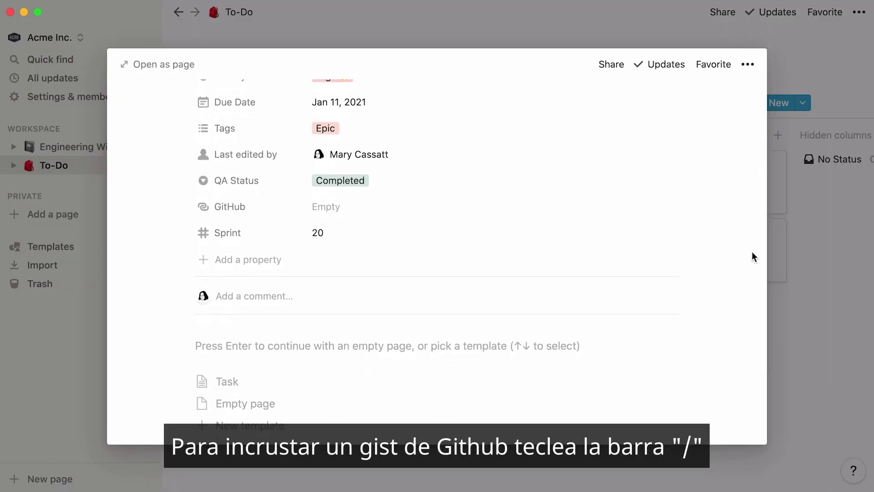
pyautogui.press('Return')
pyautogui.write('/')
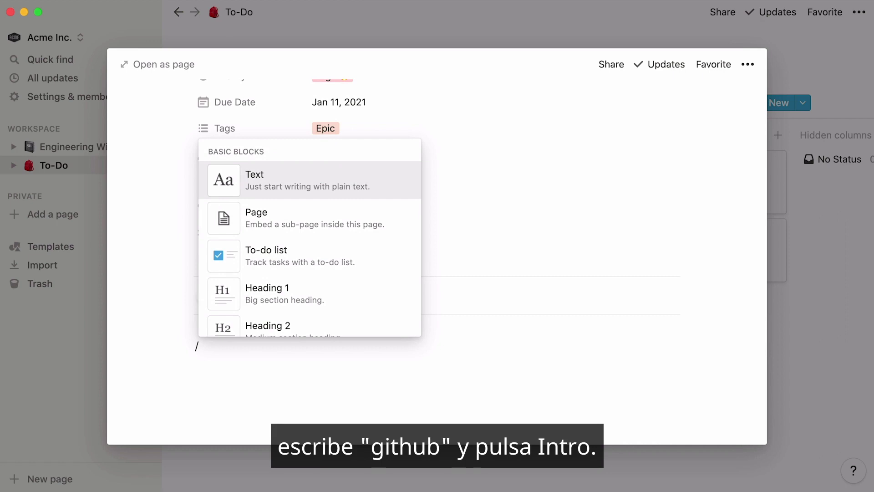
pyautogui.write('github')
pyautogui.press('Return')
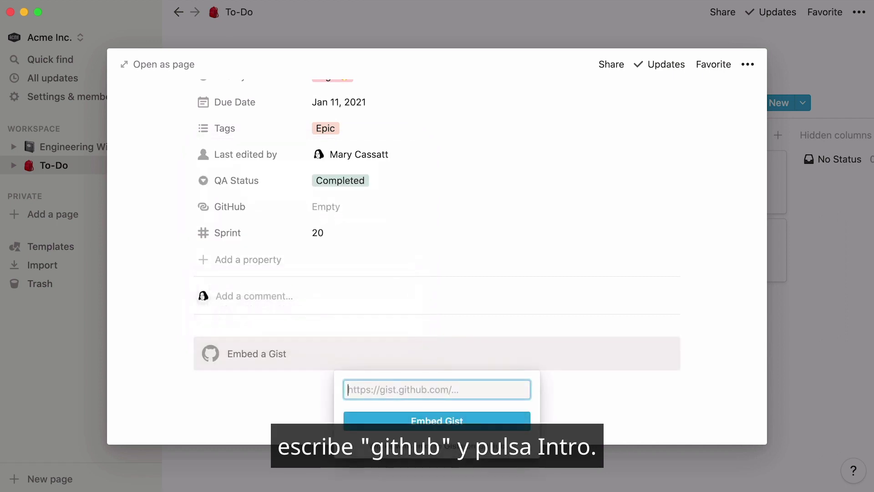
pyautogui.press('super+v')
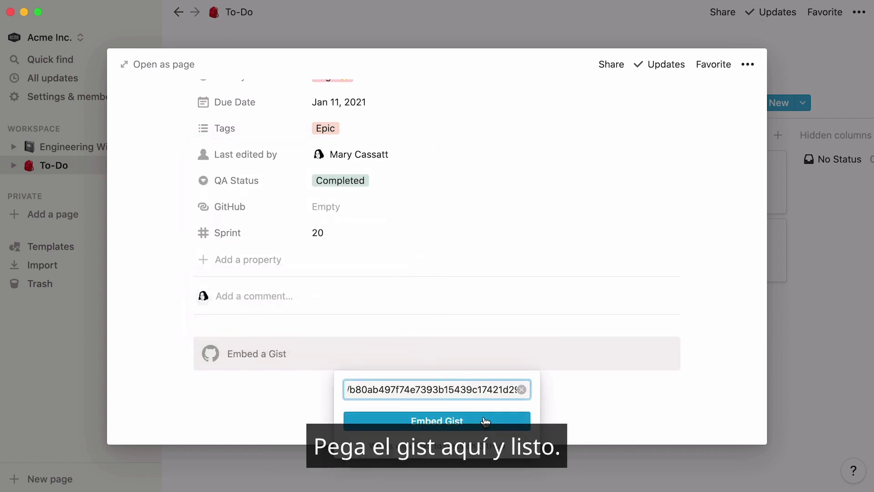
pyautogui.click(489, 419)
pyautogui.scroll(-10, 717, 362)
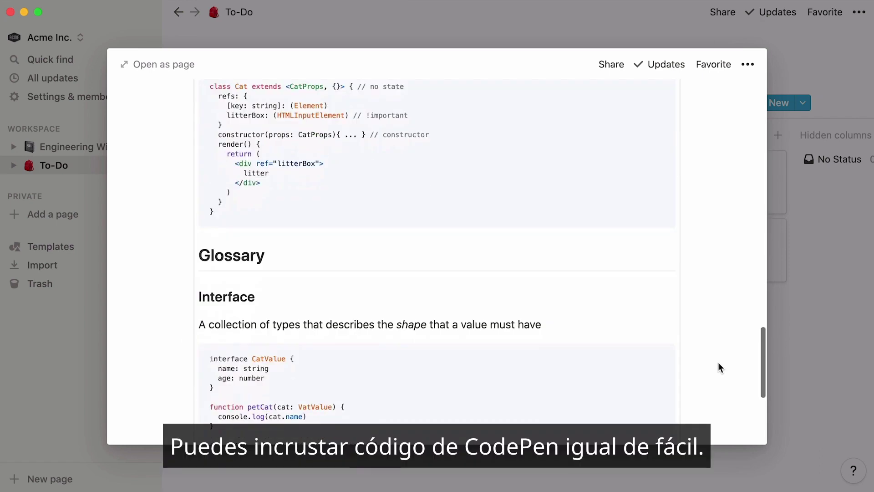
# Step: Add an empty CodePen embed block below the gist, followed by a new blank block
pyautogui.click(638, 409)
pyautogui.write('/codepen')
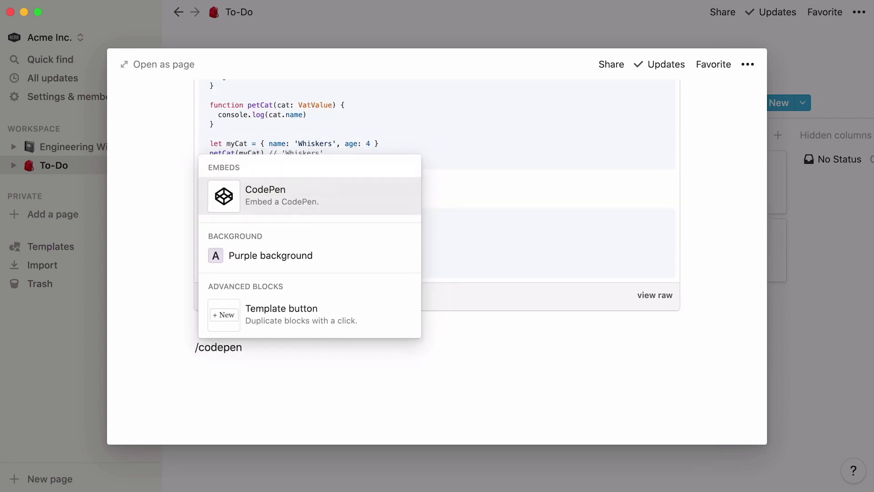
pyautogui.press('Return')
pyautogui.click(638, 409)
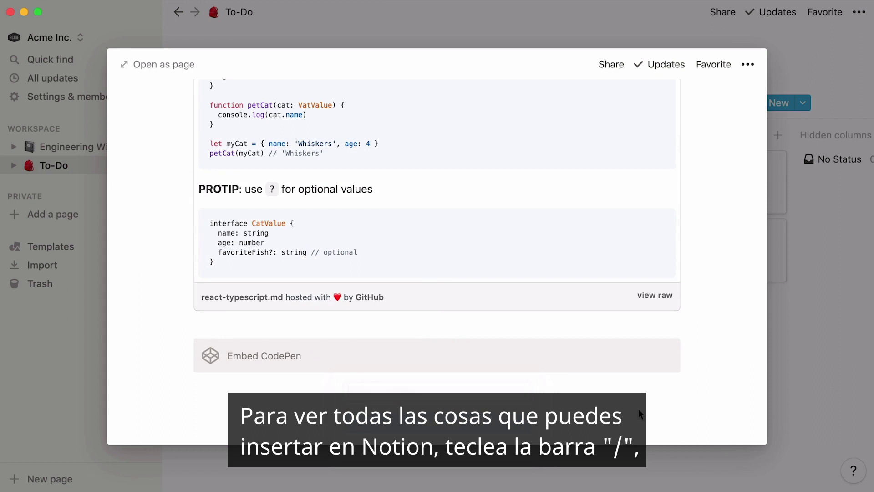
pyautogui.scroll(-3, 638, 409)
pyautogui.click(639, 409)
# Step: Browse the /embed block options in the Github Embed task page
pyautogui.write('/')
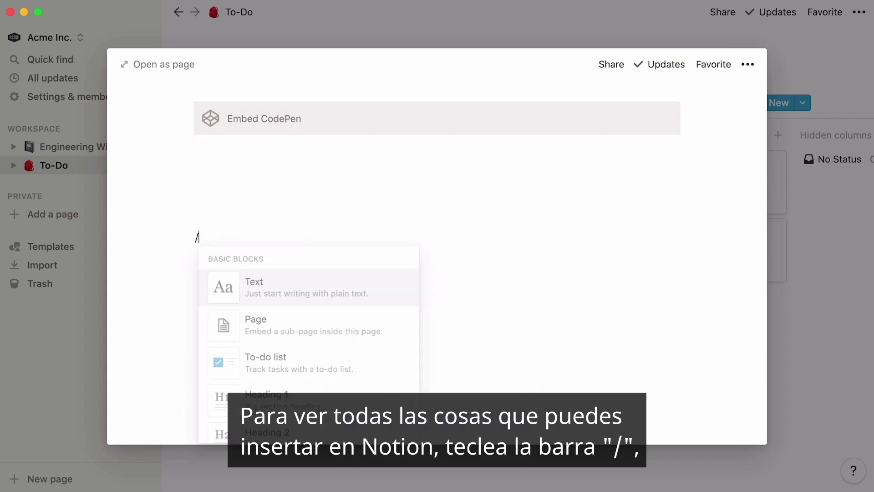
pyautogui.write('embed')
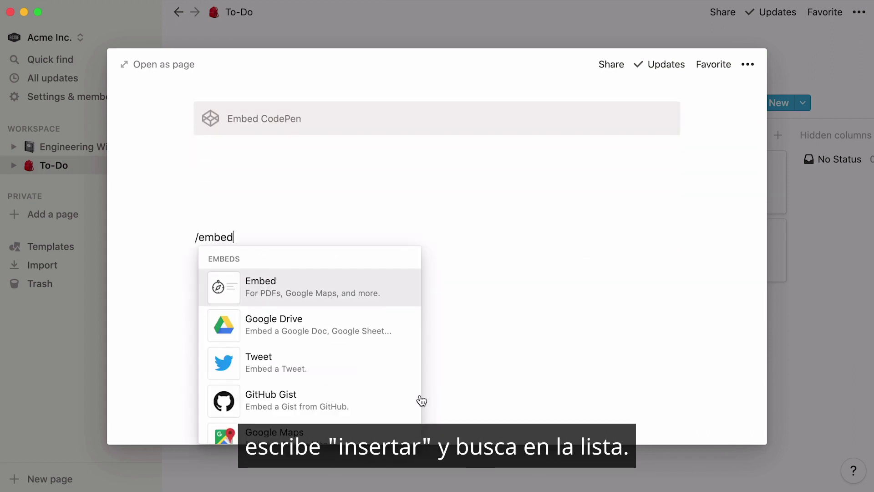
pyautogui.scroll(-3, 415, 398)
pyautogui.scroll(-5, 414, 395)
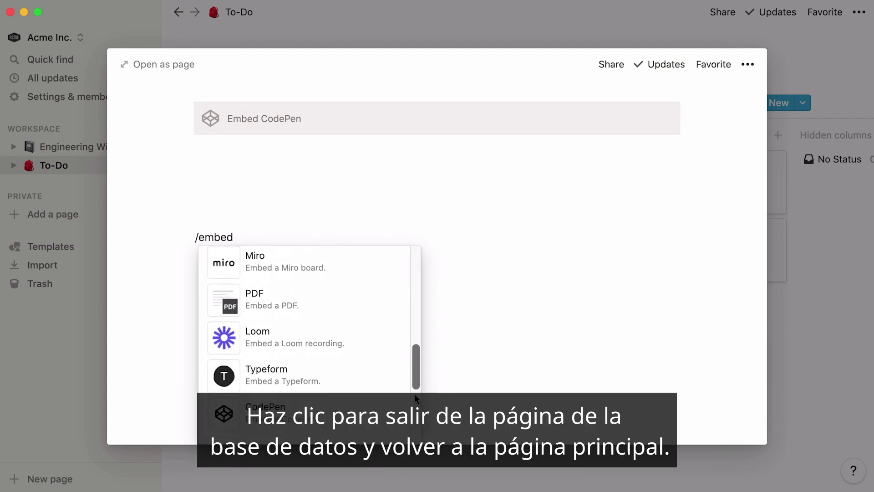
# Step: Close the task and move Email Cleanup Project into the Completed column
pyautogui.click(580, 23)
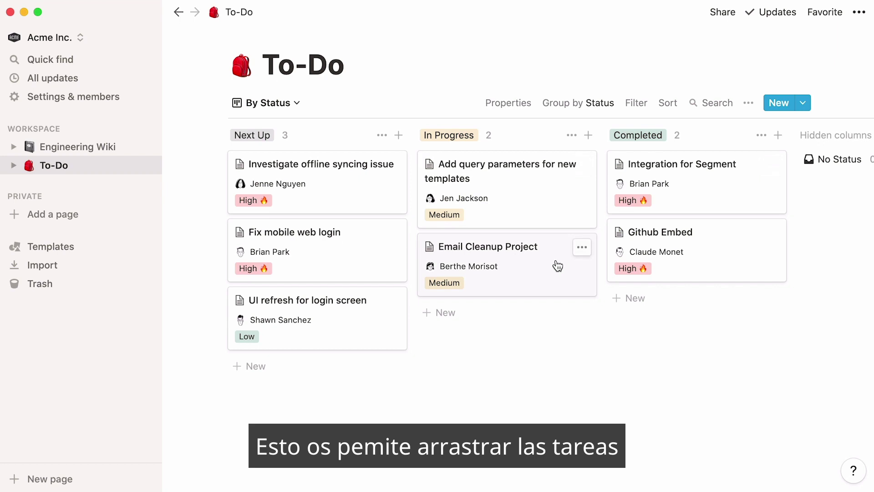
pyautogui.moveTo(557, 266); pyautogui.dragTo(651, 302)
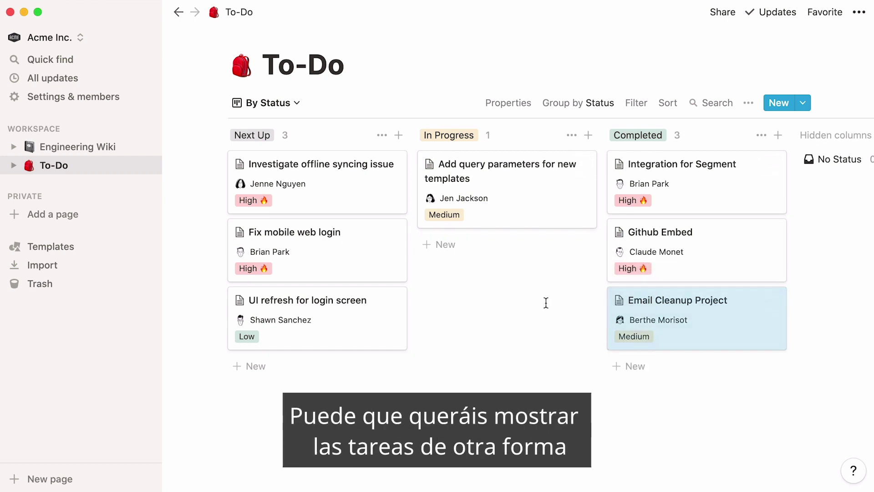
pyautogui.click(301, 109)
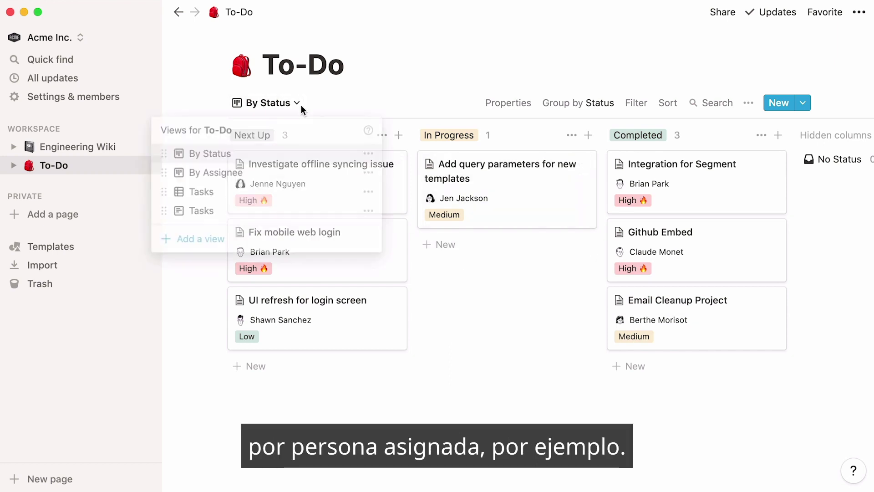
# Step: Switch the To-Do database view to By Assignee, then to the Tasks table
pyautogui.click(302, 175)
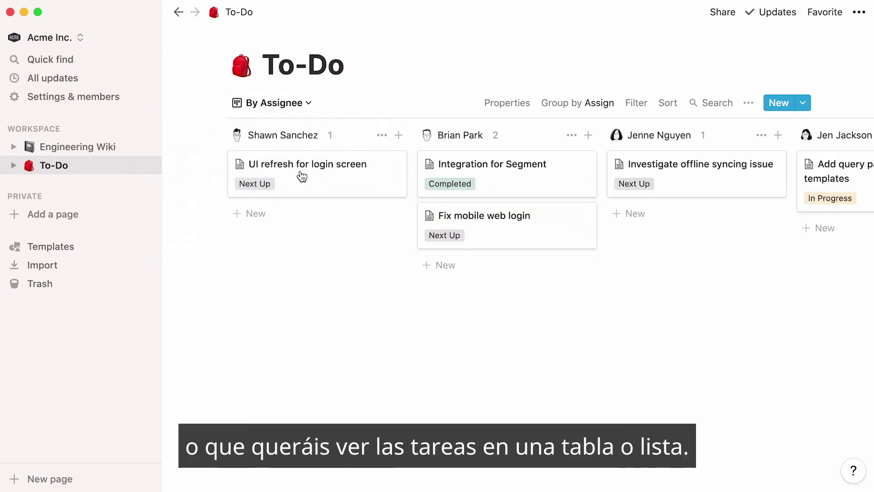
pyautogui.click(311, 104)
pyautogui.click(299, 192)
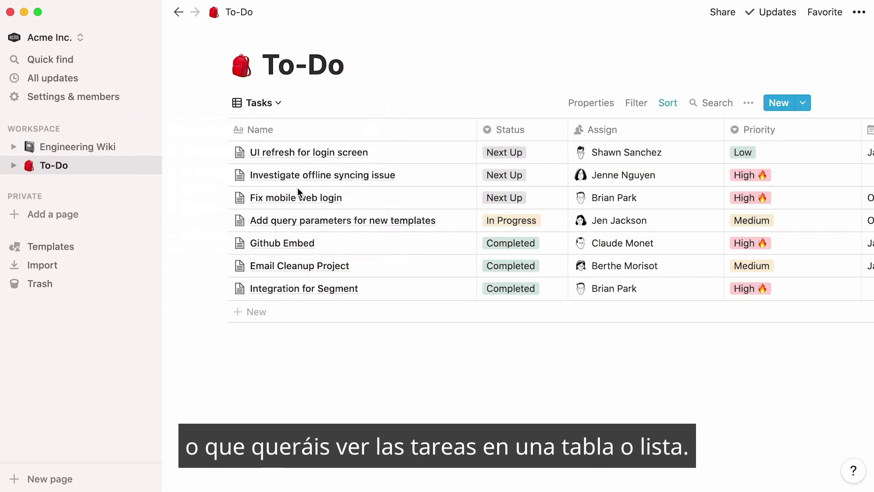
# Step: Show the tasks in the Tasks list view and open Settings & members
pyautogui.click(277, 105)
pyautogui.click(258, 209)
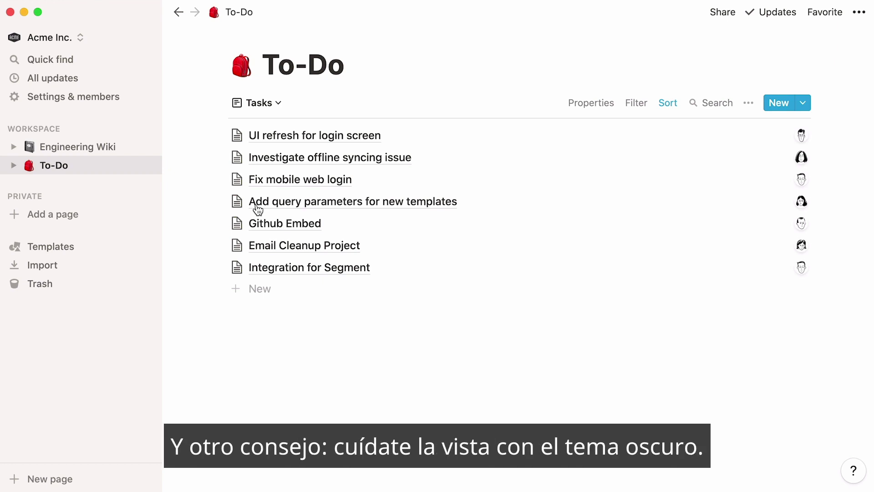
pyautogui.click(126, 97)
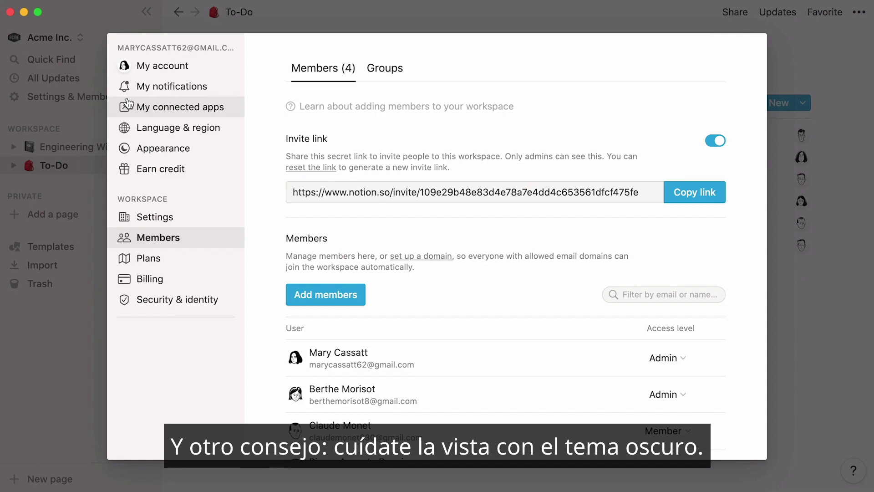
# Step: Switch Notion's appearance theme to Dark
pyautogui.click(211, 150)
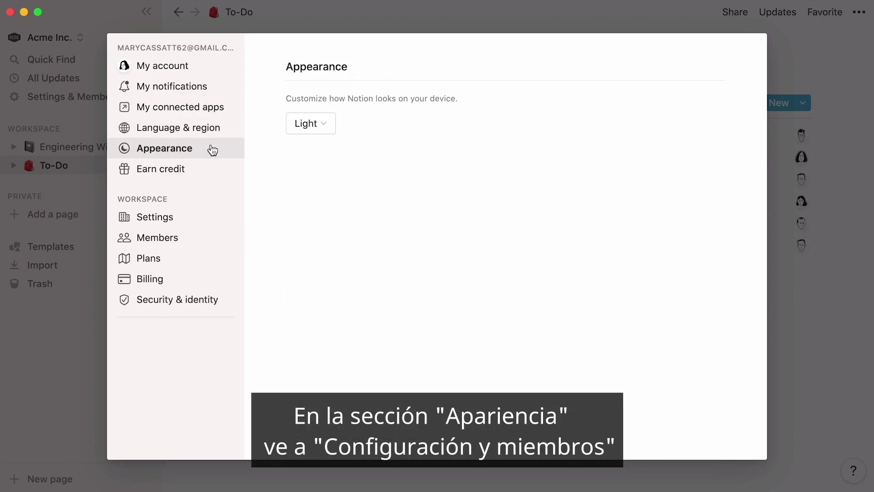
pyautogui.click(319, 131)
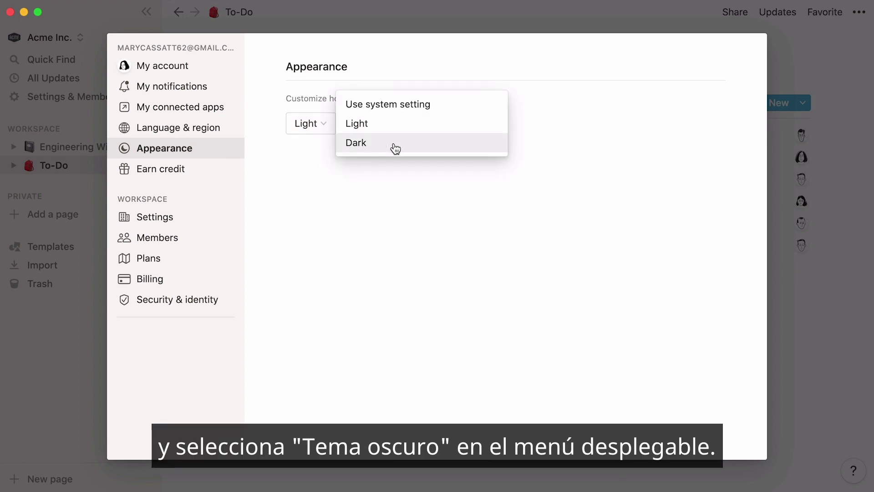
pyautogui.click(394, 148)
# Step: Restore the Light theme and return to the To-Do page
pyautogui.click(332, 129)
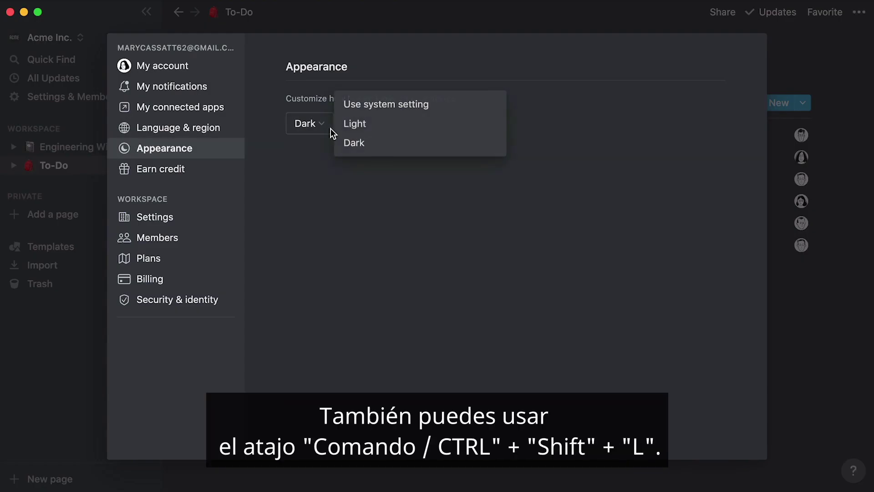
pyautogui.click(377, 130)
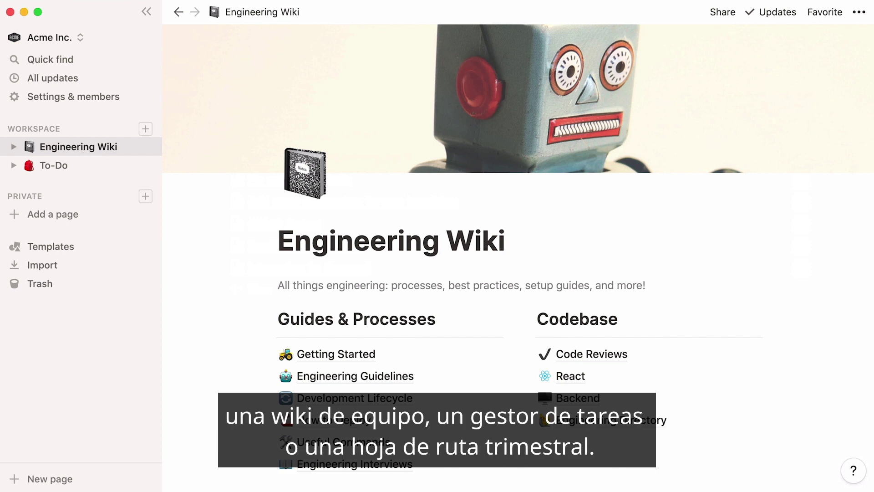
pyautogui.click(54, 165)
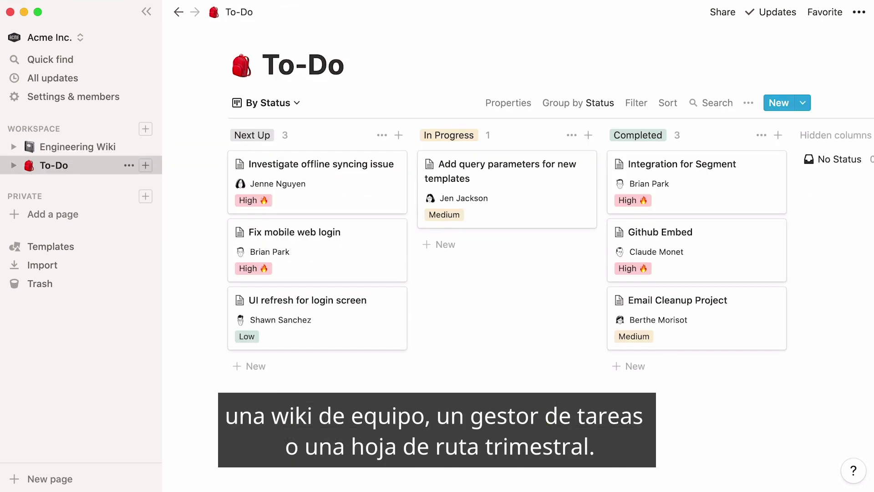